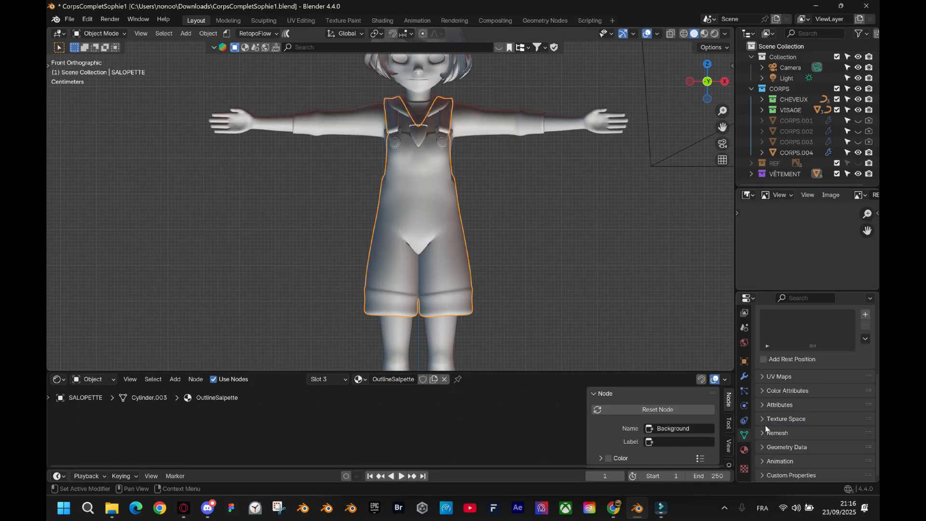
Set the SALOPETTE overalls' viewport display to Wire with the wireframe shown and a red object colour.
left_click(744, 361)
scroll(791, 411, "down", 5)
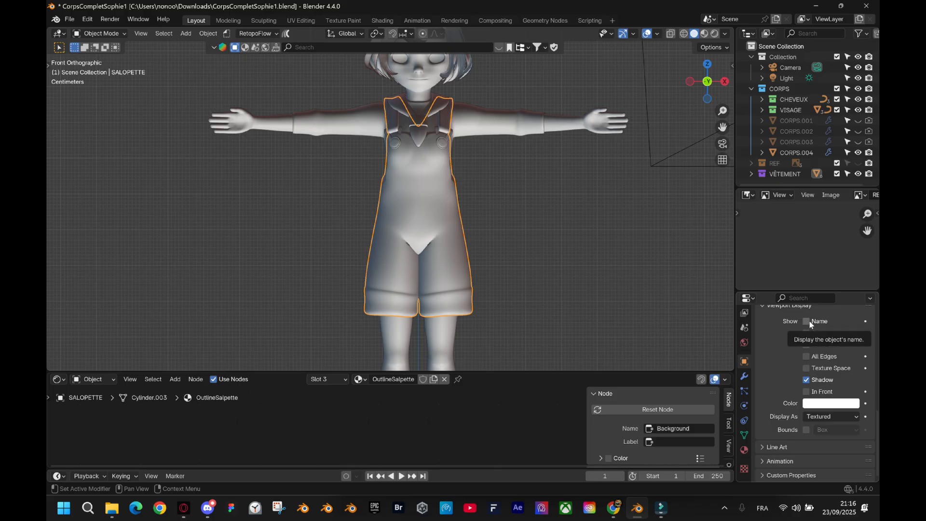
left_click(807, 344)
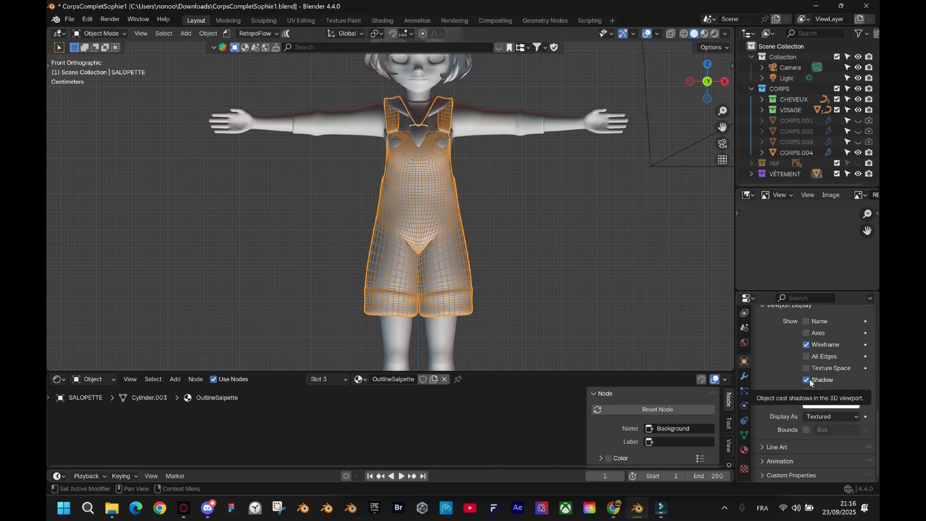
left_click(828, 416)
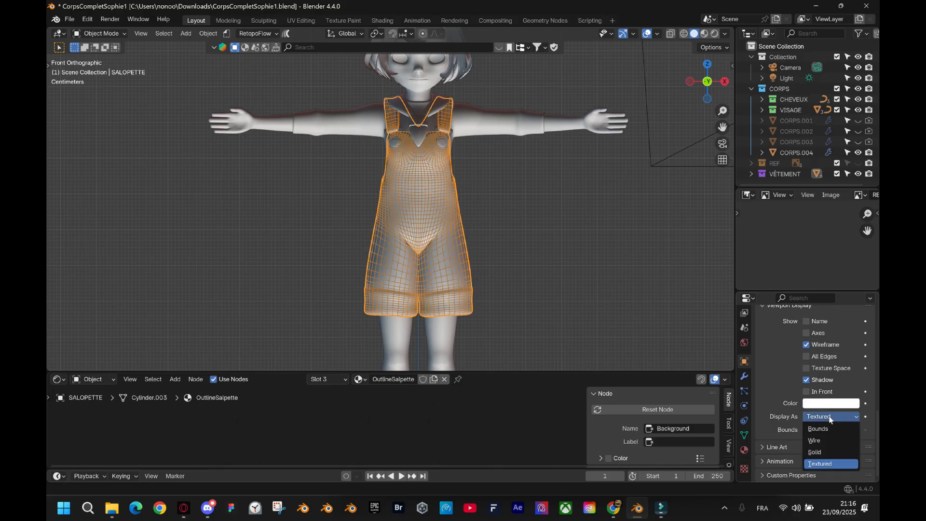
left_click(829, 441)
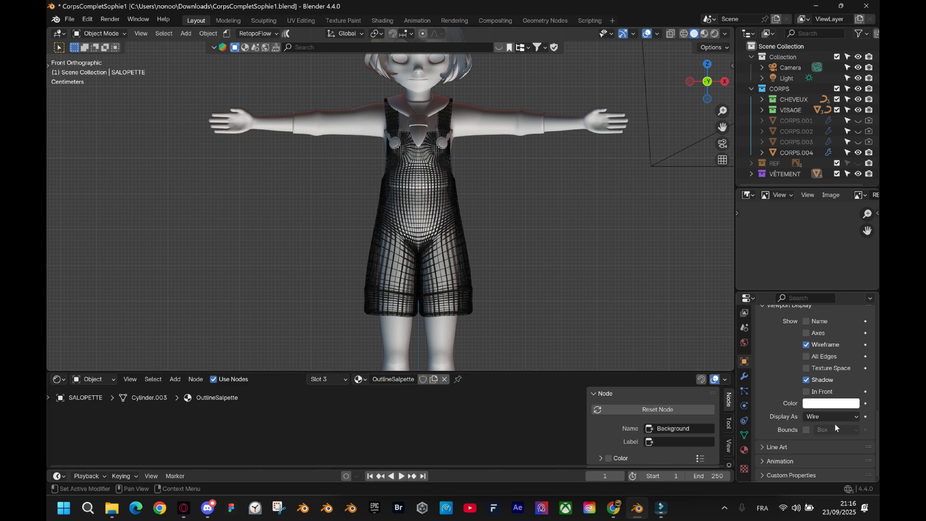
left_click(830, 404)
left_click_drag(811, 300, 810, 295)
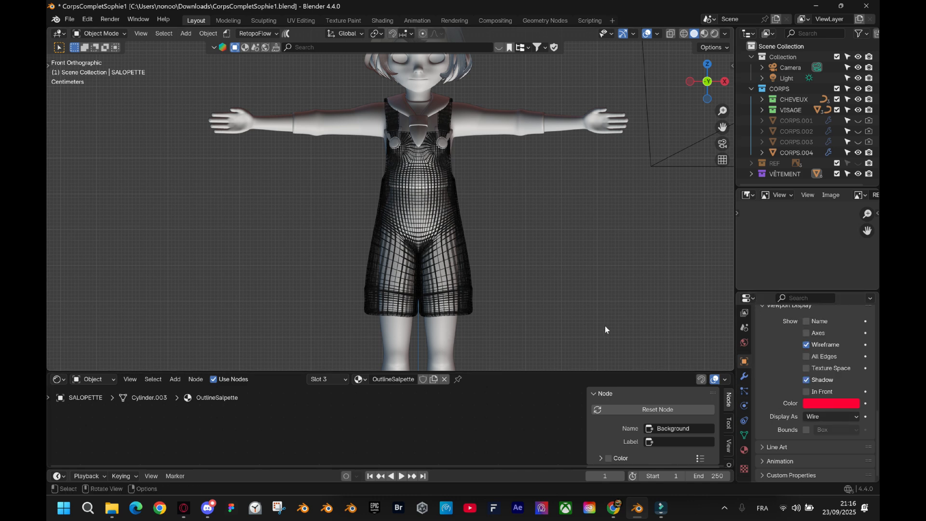
Make the SALOPETTE overalls unselectable in the viewport so the CORPS.004 body underneath can be edited.
left_click(438, 330)
scroll(439, 333, "up", 1)
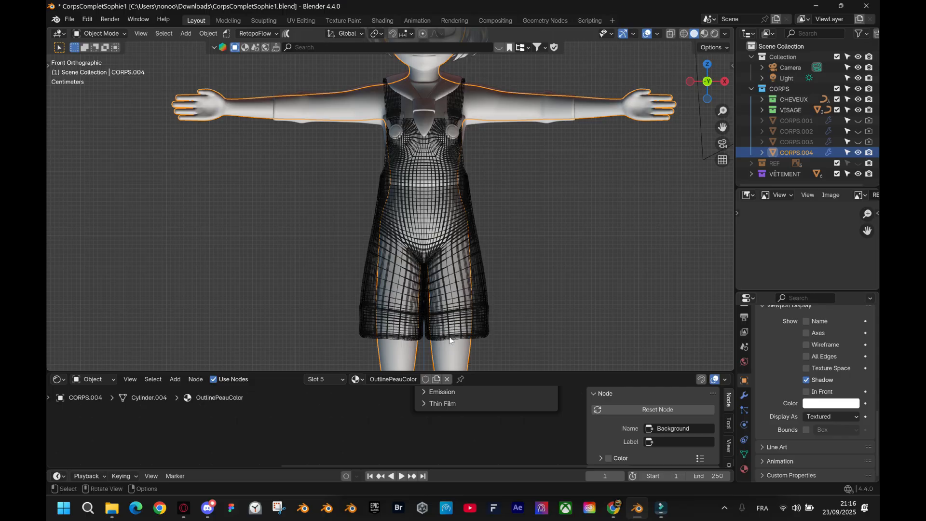
key("Tab")
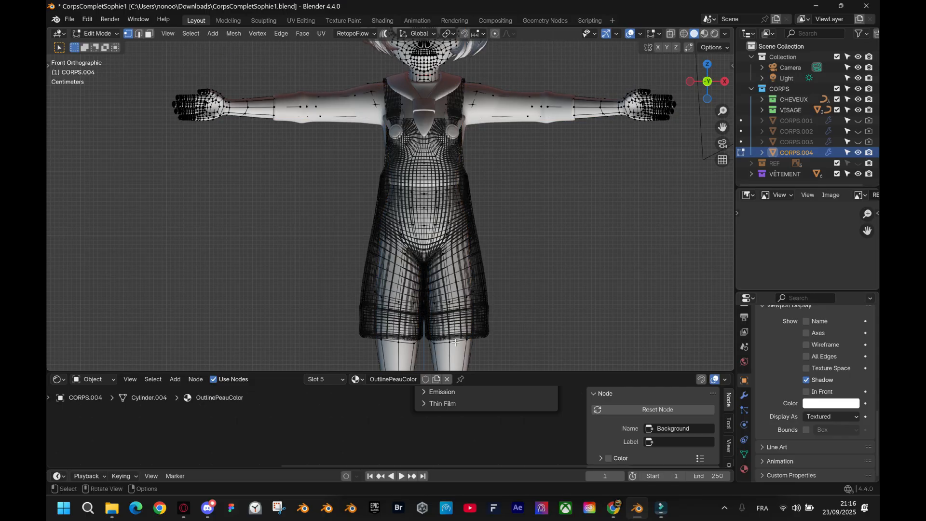
key("2")
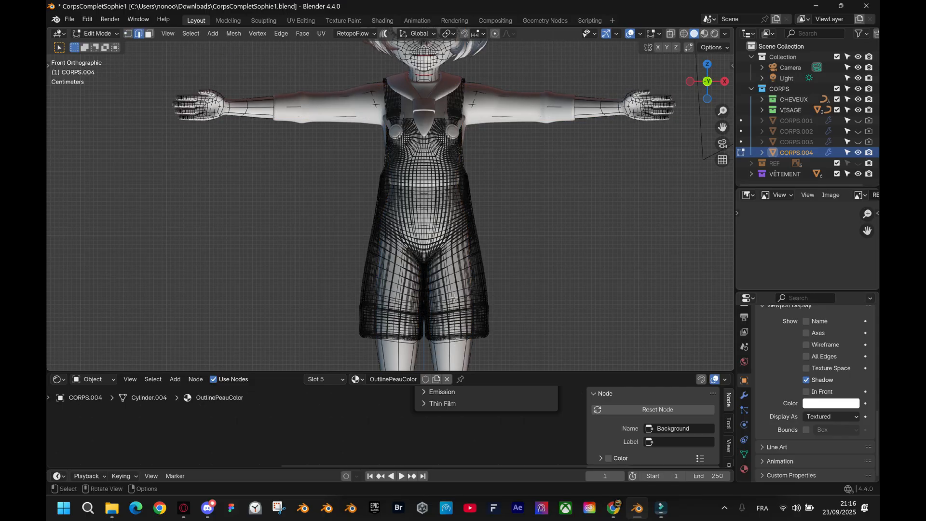
key("Tab")
left_click(484, 325)
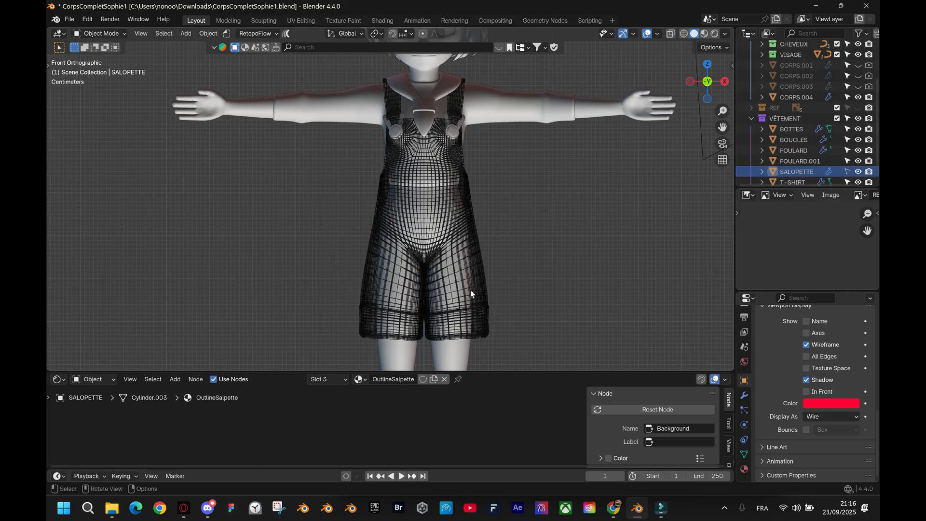
Delete the ring of upper-thigh faces on both legs of the CORPS.004 body beneath the overalls.
left_click(468, 296)
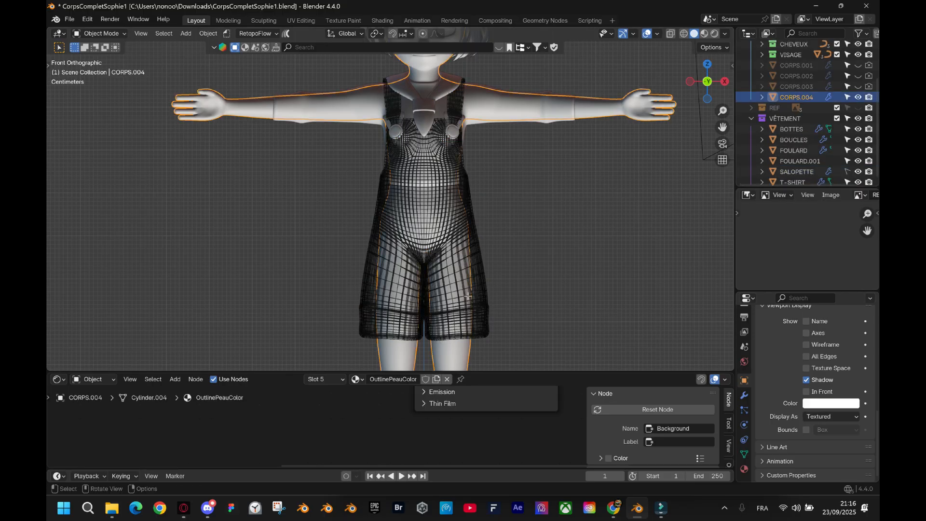
key("Tab")
left_click(452, 317, "alt")
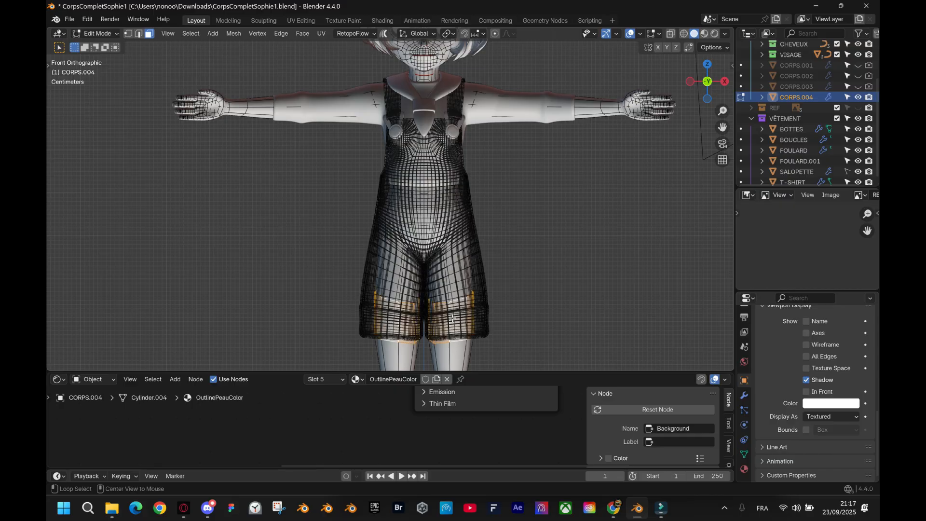
left_click(449, 289, "alt")
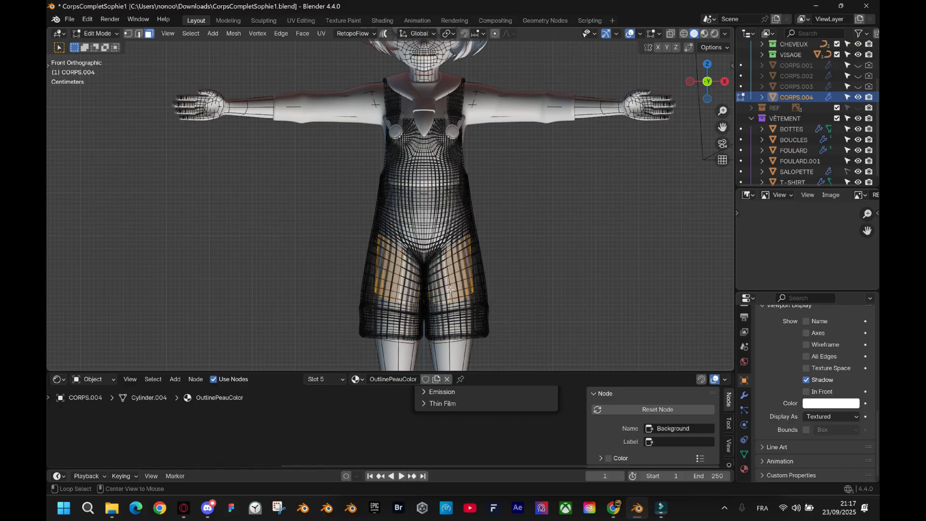
key("x")
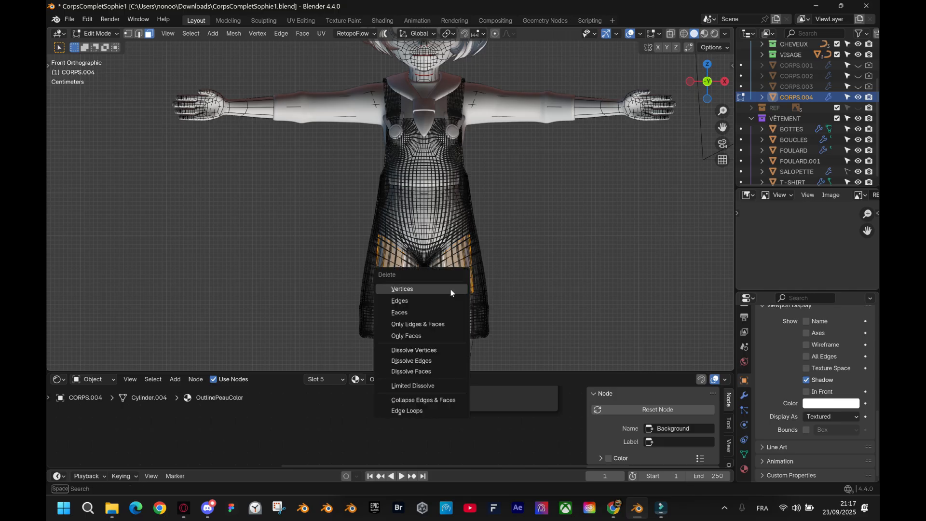
left_click(437, 311)
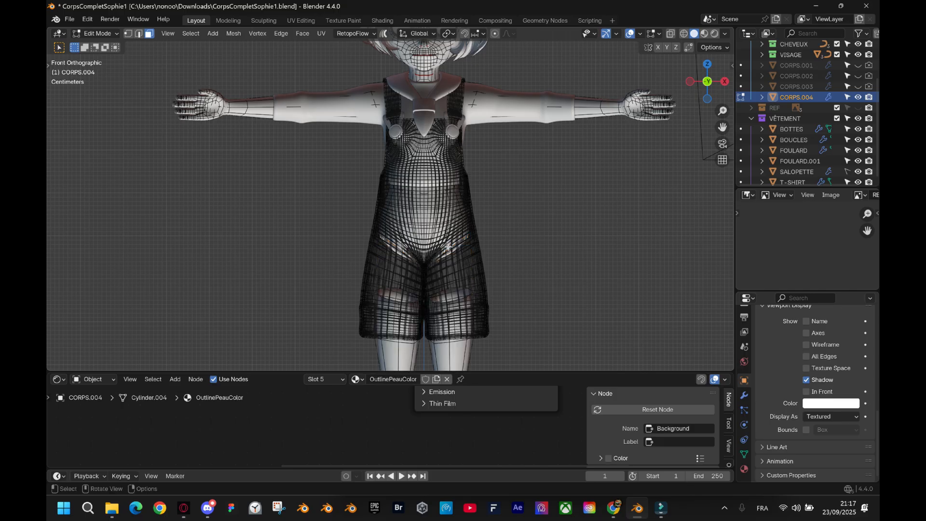
Delete the CORPS.004 body's faces from the crotch up to the waist, including those at the back, and return to Object Mode.
left_click(433, 234, "alt")
key("alt+z")
left_click_drag(332, 209, 508, 265)
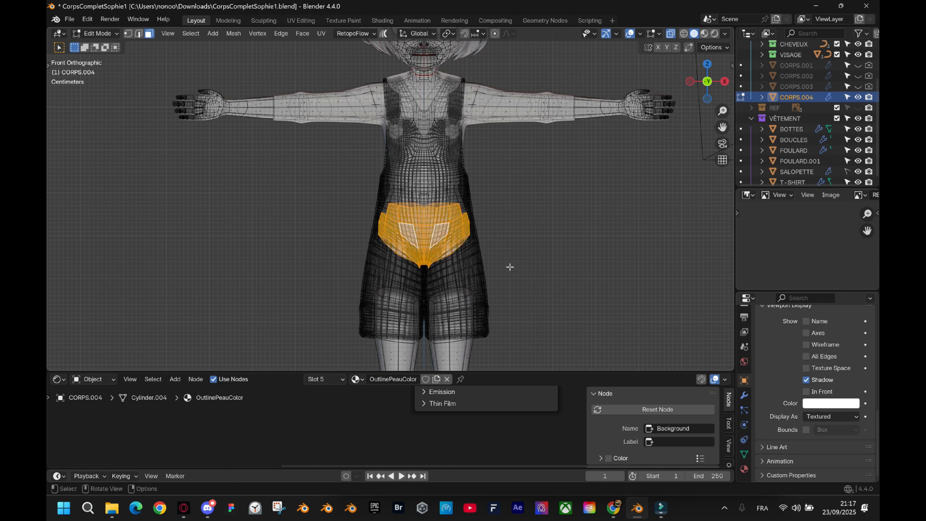
left_click_drag(327, 170, 544, 267, "shift")
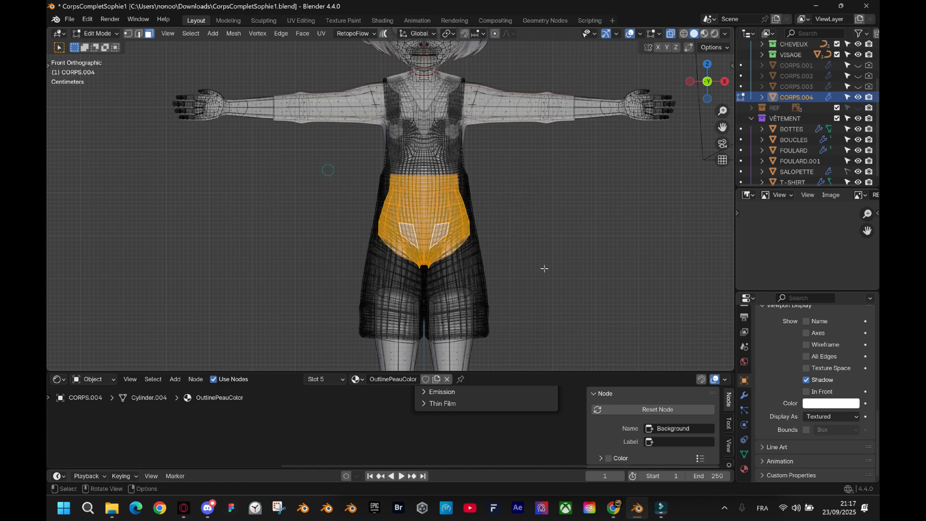
key("x")
left_click(494, 242)
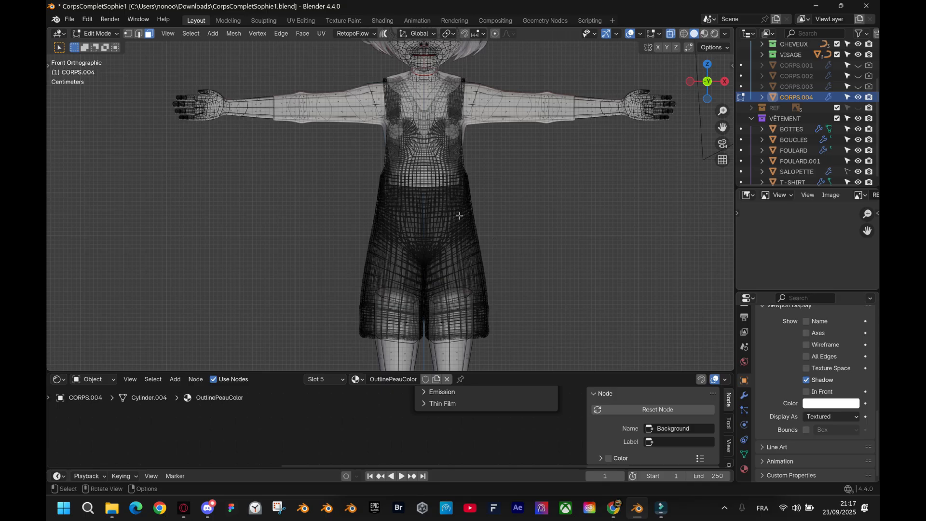
middle_click_drag(482, 201, 456, 230)
key("Tab")
key("alt+a")
key("alt+z")
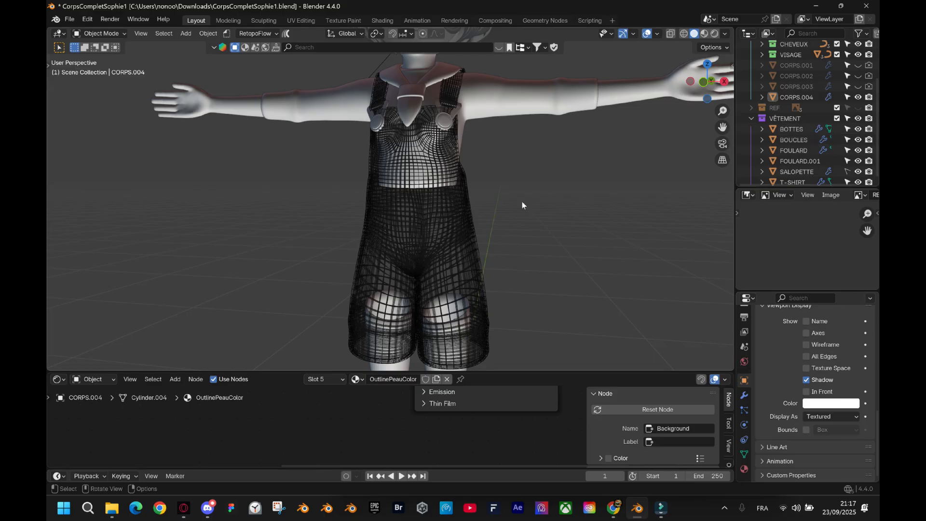
Make the SALOPETTE overalls selectable again and set their display back to Textured with the wireframe off.
left_click(847, 171)
left_click(455, 275)
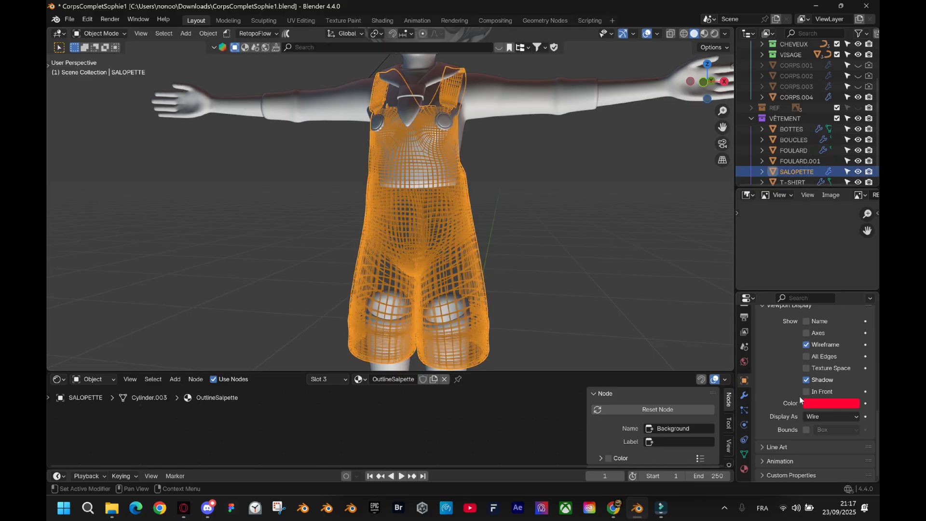
left_click(820, 415)
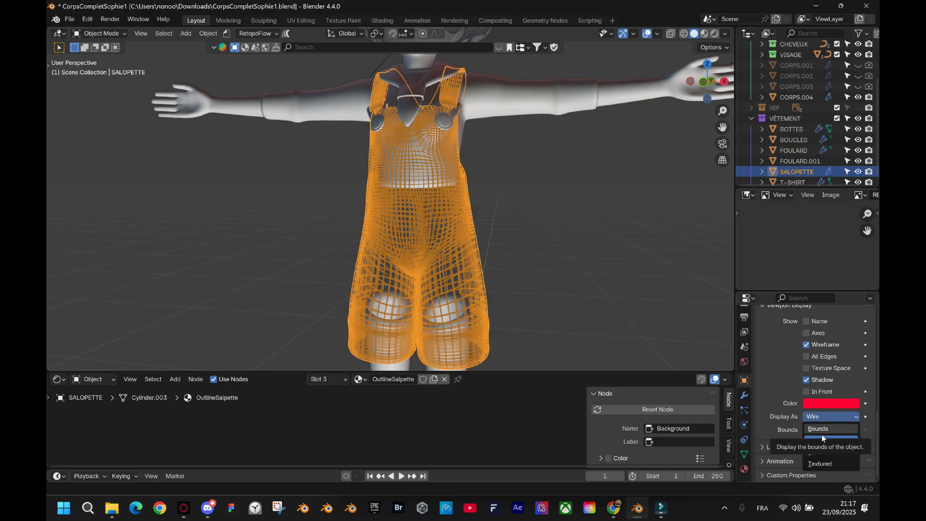
left_click(824, 463)
middle_click_drag(651, 352, 666, 332)
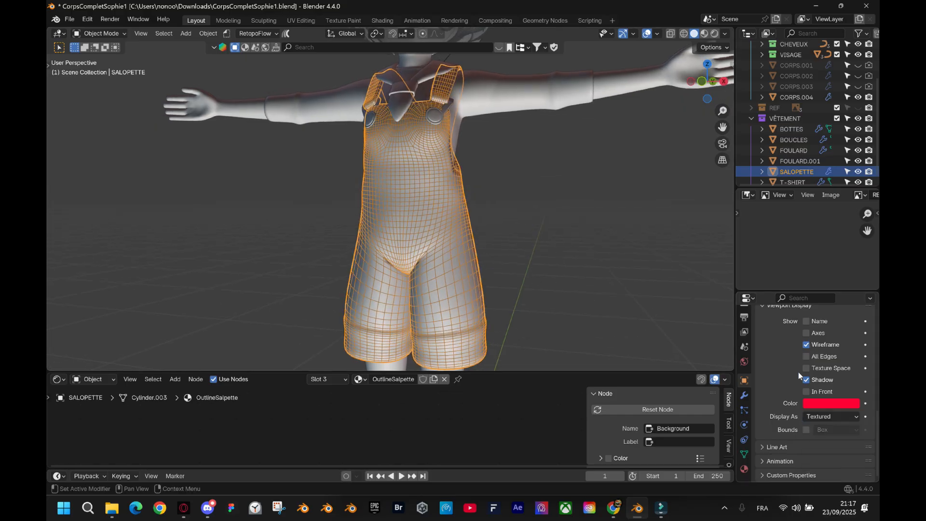
left_click(807, 345)
left_click(529, 319)
Hide the SALOPETTE overalls temporarily to check the trimmed body underneath, and show them again.
middle_click_drag(528, 319, 439, 198)
scroll(437, 234, "up", 5)
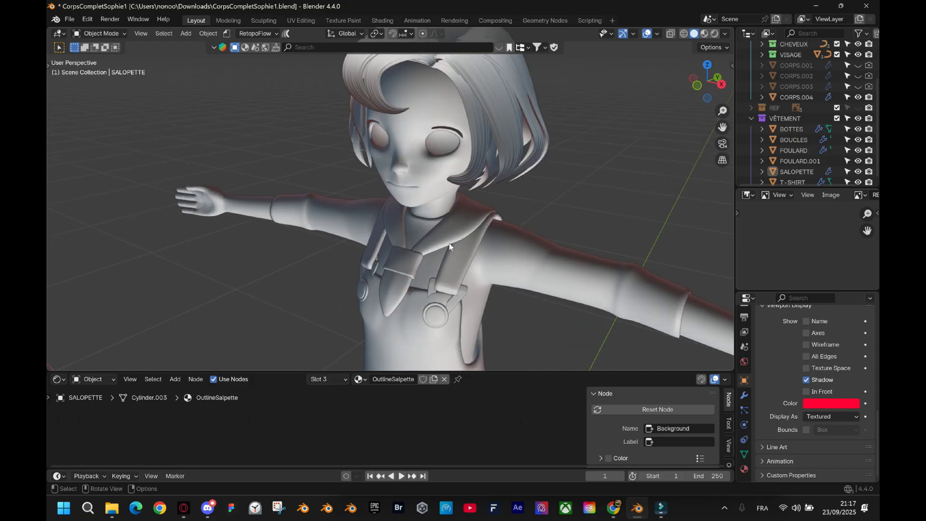
left_click(450, 244)
scroll(448, 256, "down", 5)
key("h")
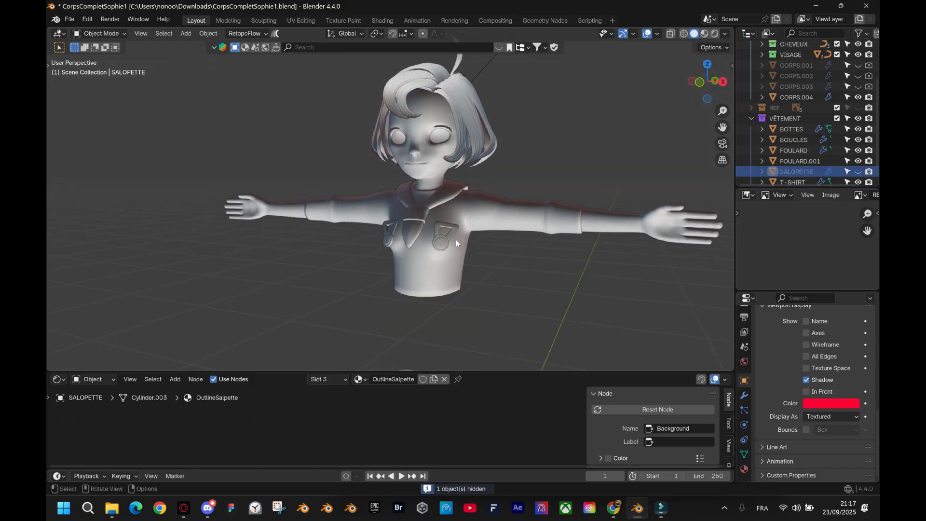
key("alt+h")
middle_click_drag(455, 240, 402, 237)
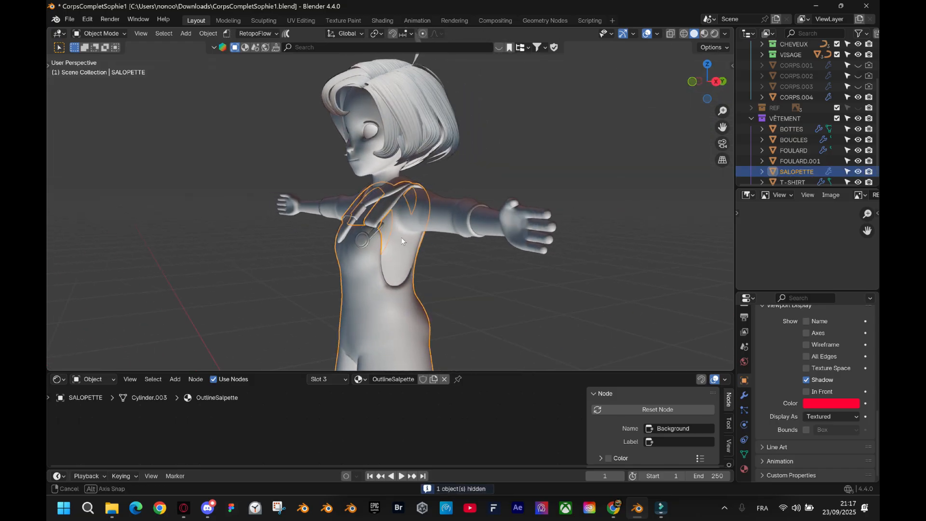
Make the SALOPETTE overalls unselectable and select the T-SHIRT object in front view.
left_click(847, 172)
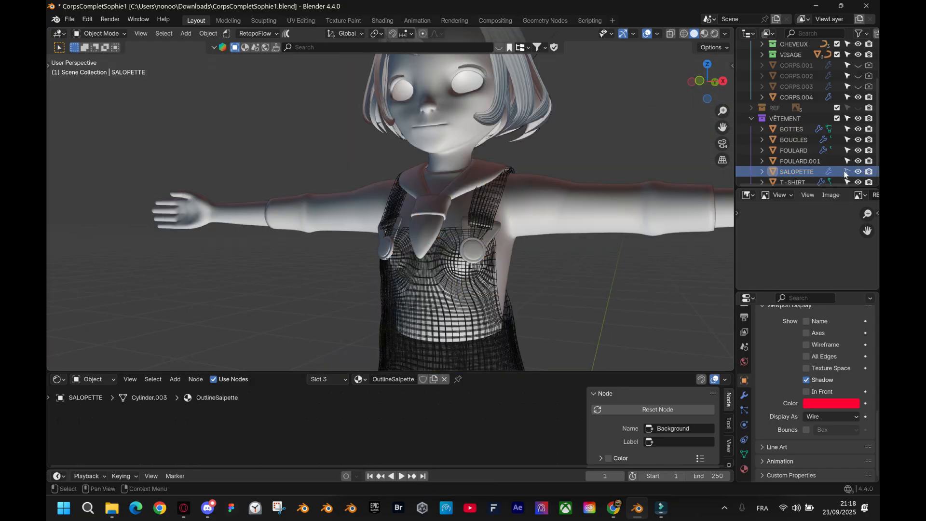
left_click(463, 286)
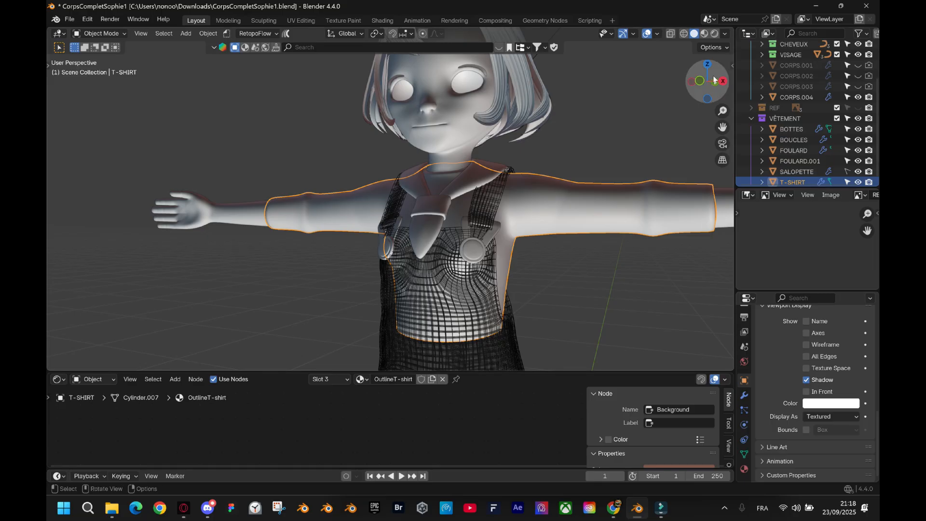
left_click(698, 81)
scroll(545, 212, "up", 2)
left_click(519, 230)
left_click(506, 215)
Check the T-SHIRT mesh in Edit Mode with and without X-ray, and look through its modifiers.
key("Tab")
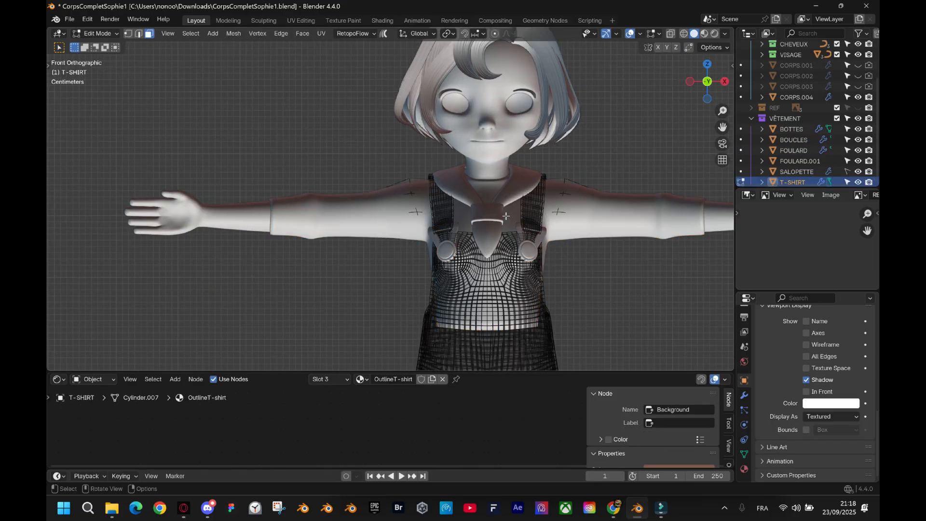
key("alt+z")
key("alt+z")
key("Tab")
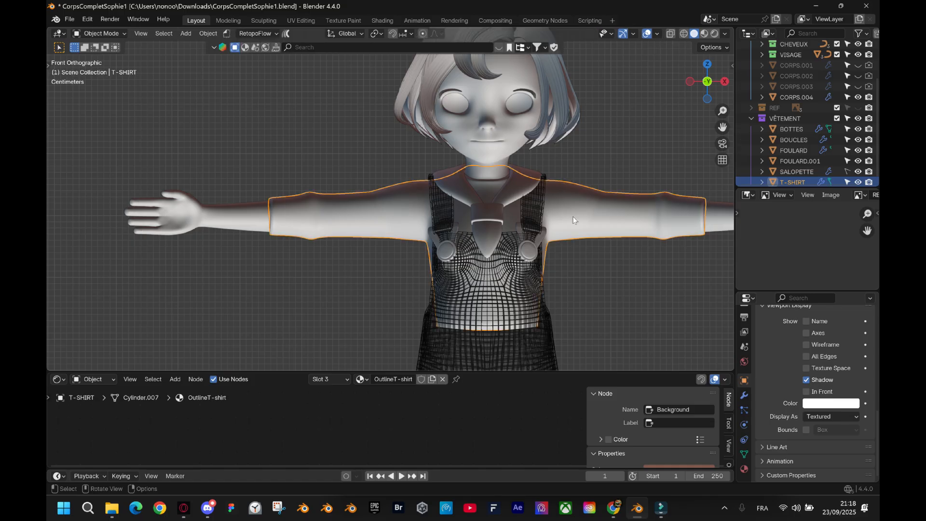
left_click(744, 395)
scroll(835, 375, "up", 7)
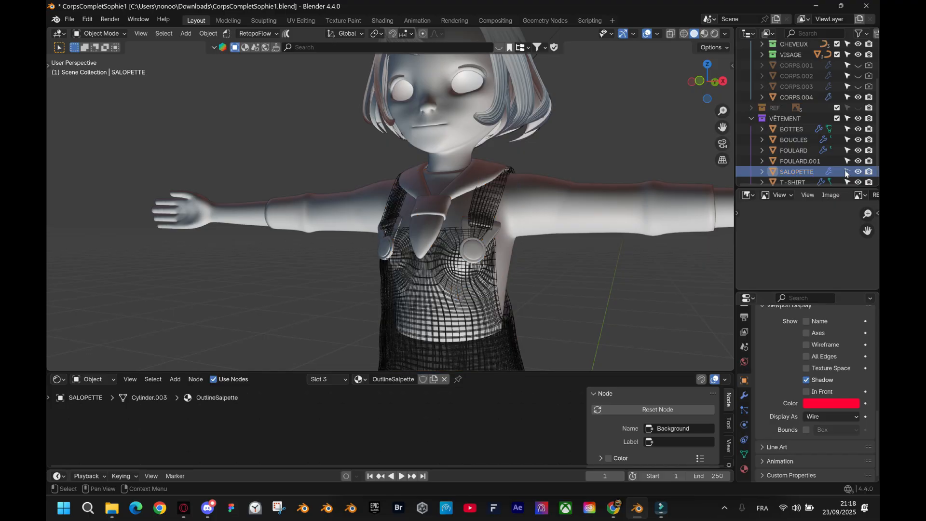
Apply the Mirror modifier on the T-SHIRT object in Object Mode.
left_click(792, 182)
left_click(699, 81)
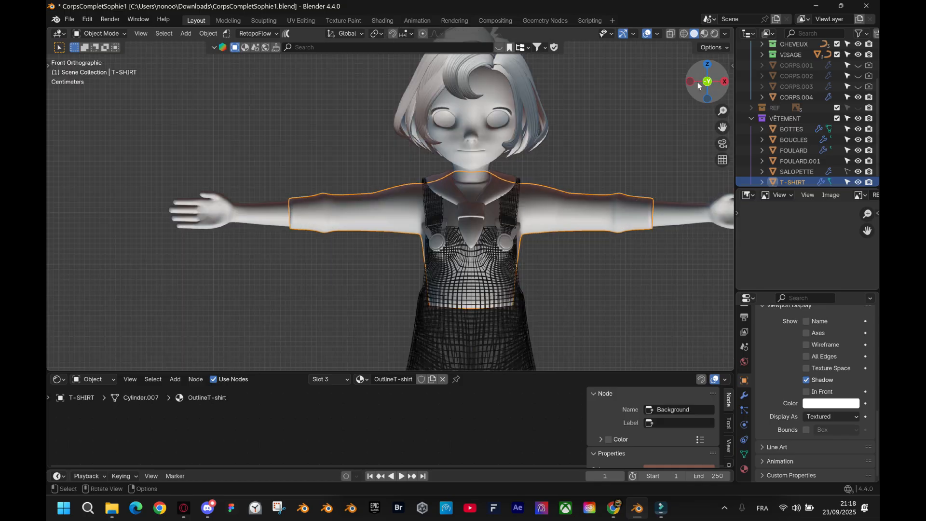
scroll(550, 207, "up", 1)
left_click(506, 216)
left_click(505, 215)
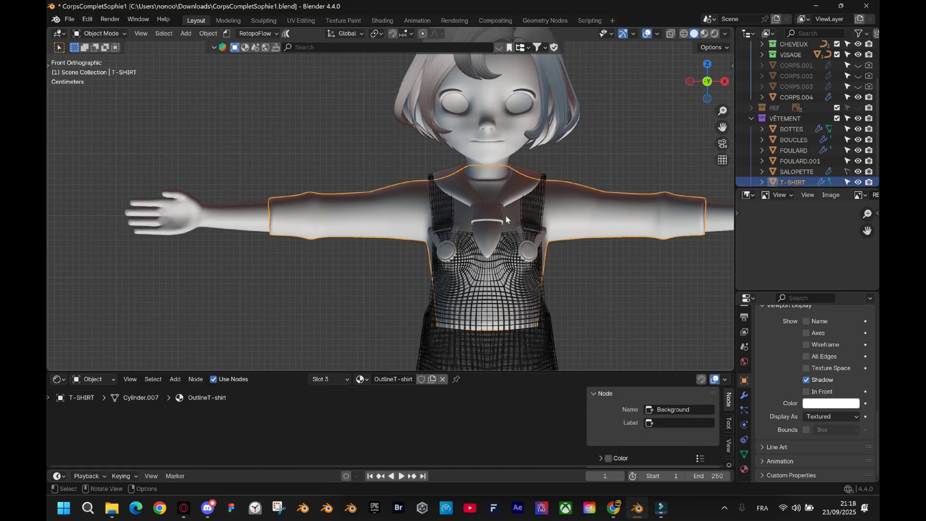
key("Tab")
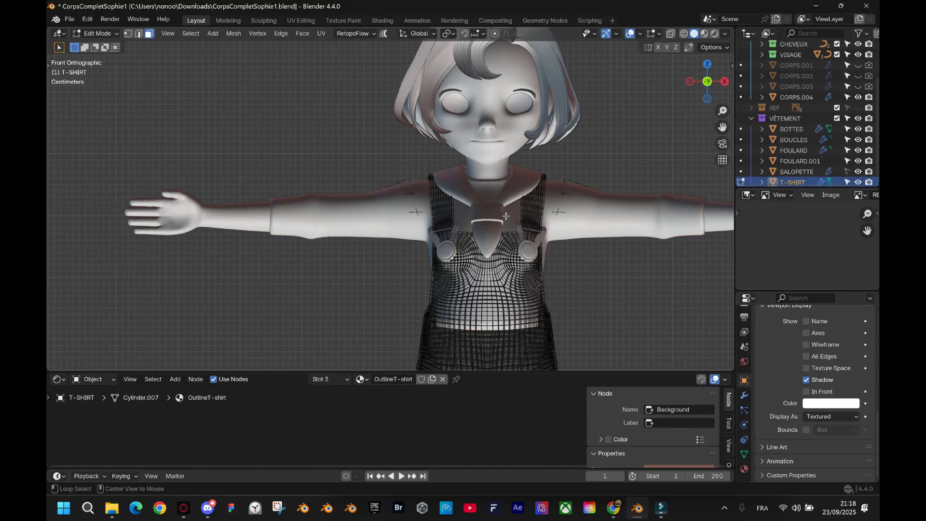
key("Tab")
left_click(745, 395)
left_click(846, 355)
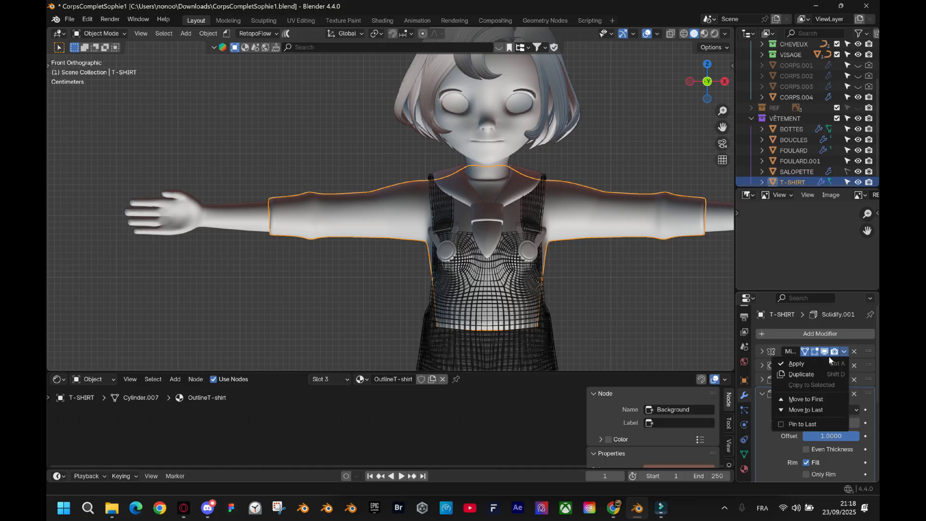
left_click(836, 359)
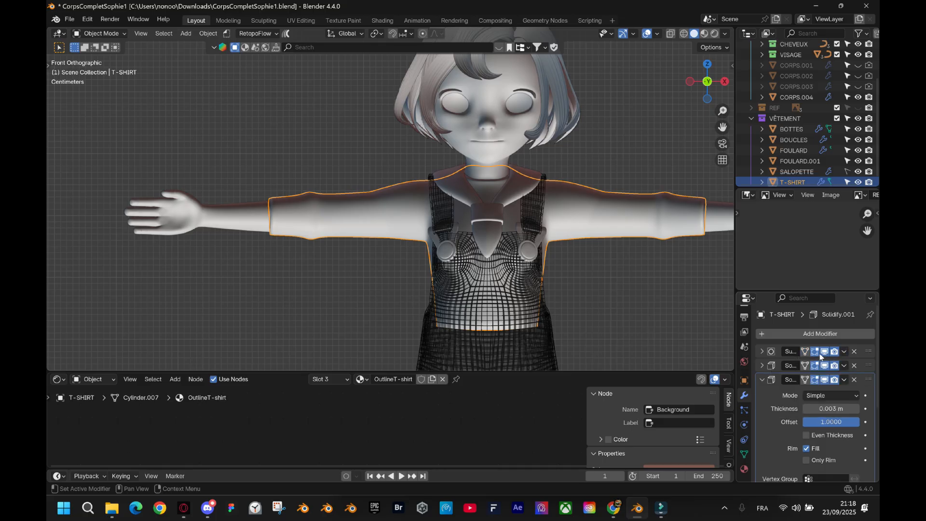
Preview the T-SHIRT's modifiers by toggling their viewport visibility and apply both of its Solidify modifiers.
left_click(824, 352)
left_click(823, 352)
left_click(825, 366)
left_click(824, 365)
left_click(844, 365)
left_click(819, 374)
left_click(845, 366)
left_click(823, 379)
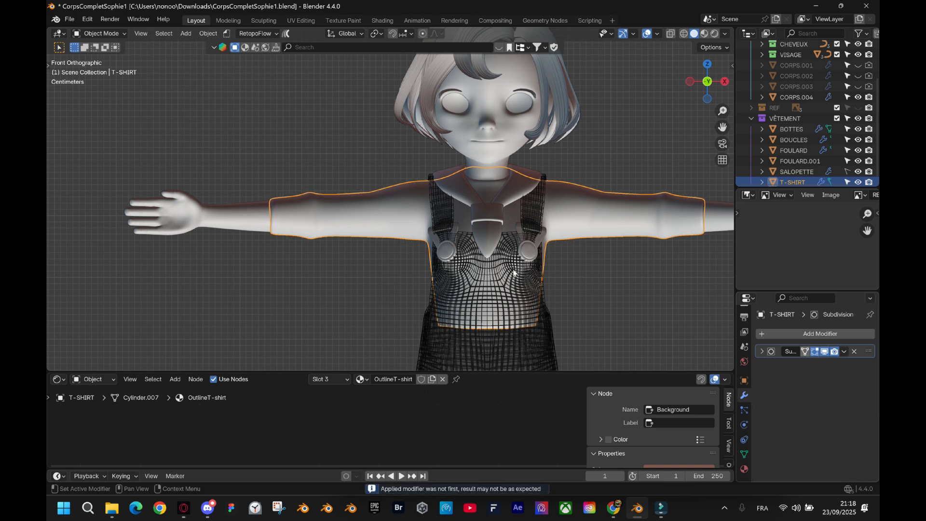
Check the T-SHIRT mesh in Edit Mode with its modifiers applied, and return to Object Mode.
key("Tab")
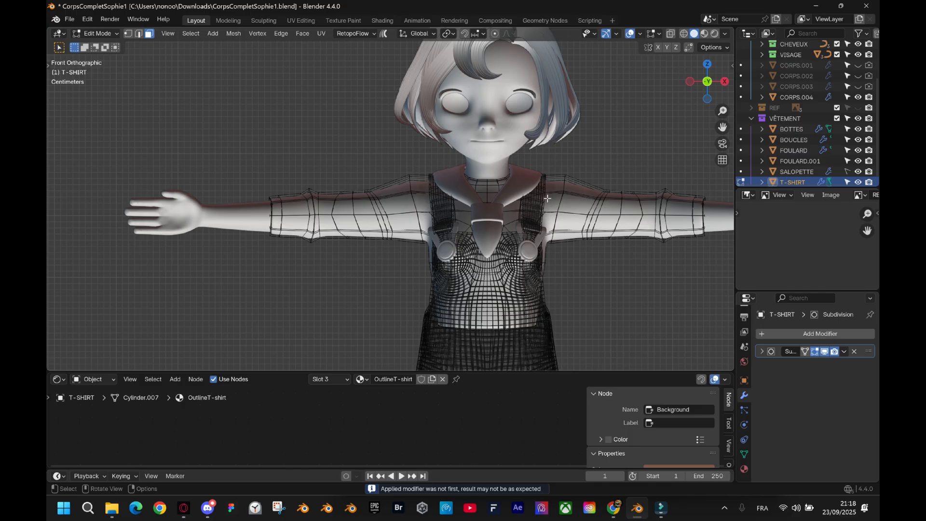
key("Tab")
middle_click_drag(560, 206, 514, 207)
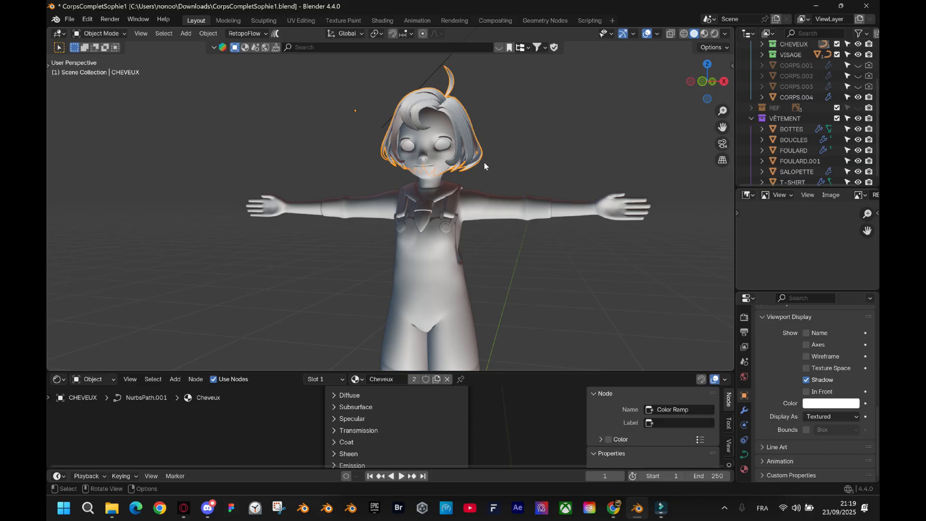
Select all of the character's body and clothing objects in front view and apply All Transforms to them.
left_click(697, 82)
scroll(493, 225, "down", 4)
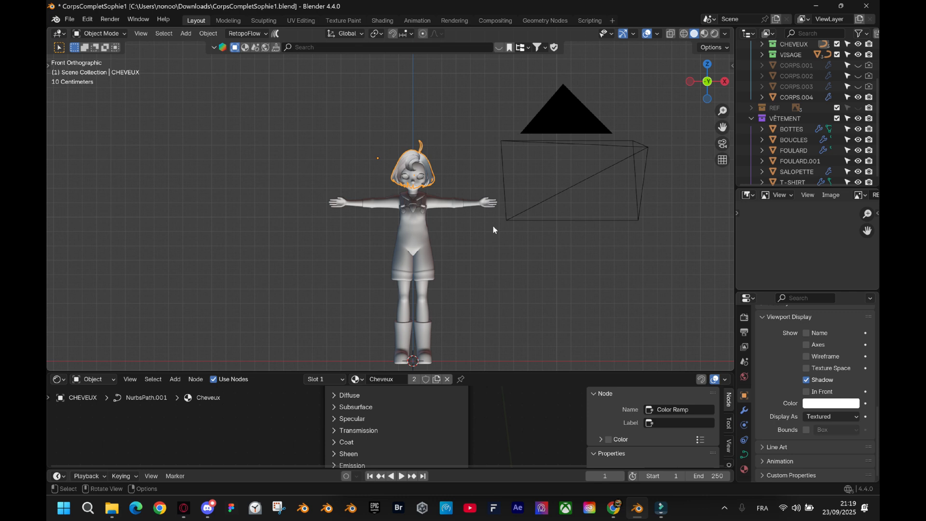
left_click_drag(331, 153, 453, 355)
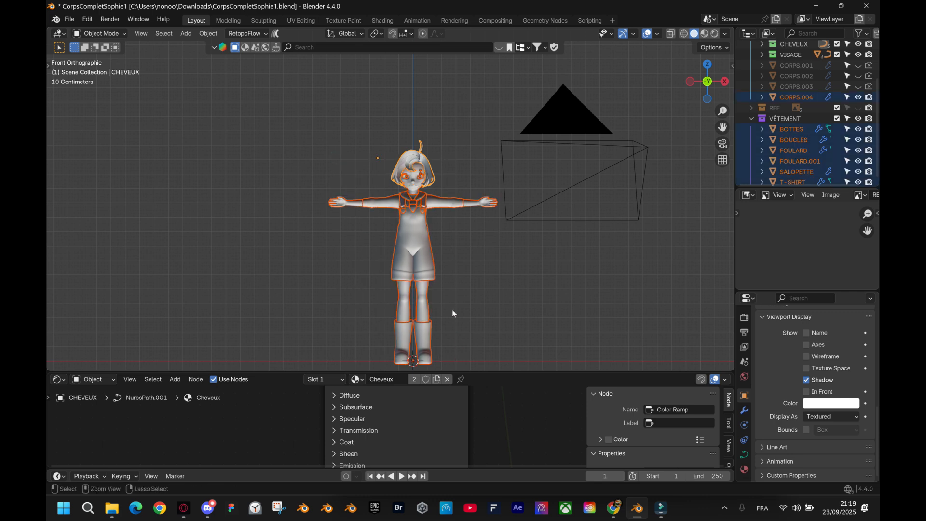
key("ctrl+a")
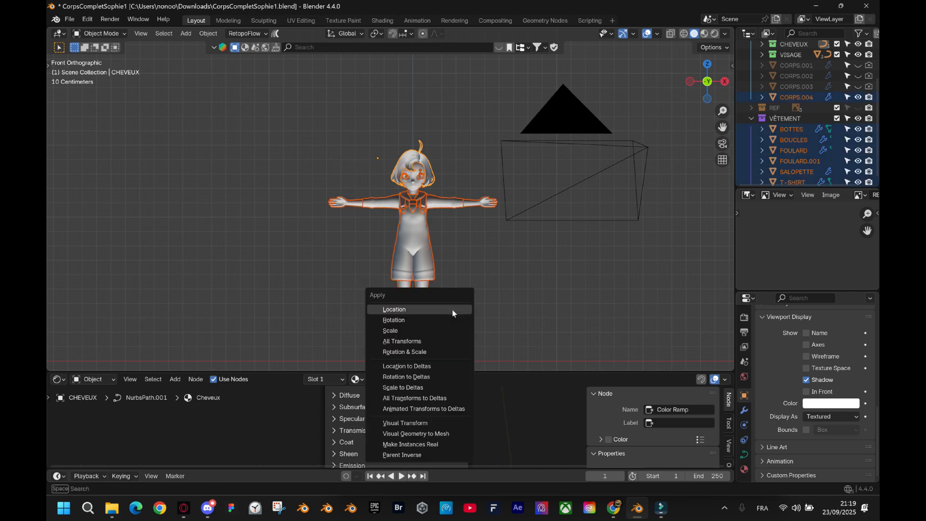
left_click(413, 344)
left_click(431, 267)
middle_click_drag(445, 250, 478, 241)
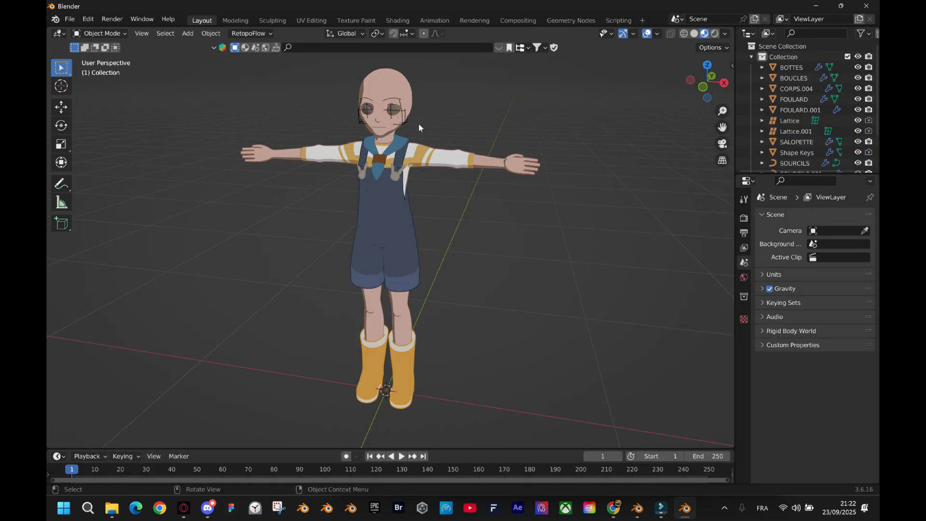
Switch to the character in Blender 3.6, select the SALOPETTE overalls and view the model from the front.
middle_click_drag(419, 128, 394, 200)
left_click(394, 202)
scroll(400, 207, "down", 3)
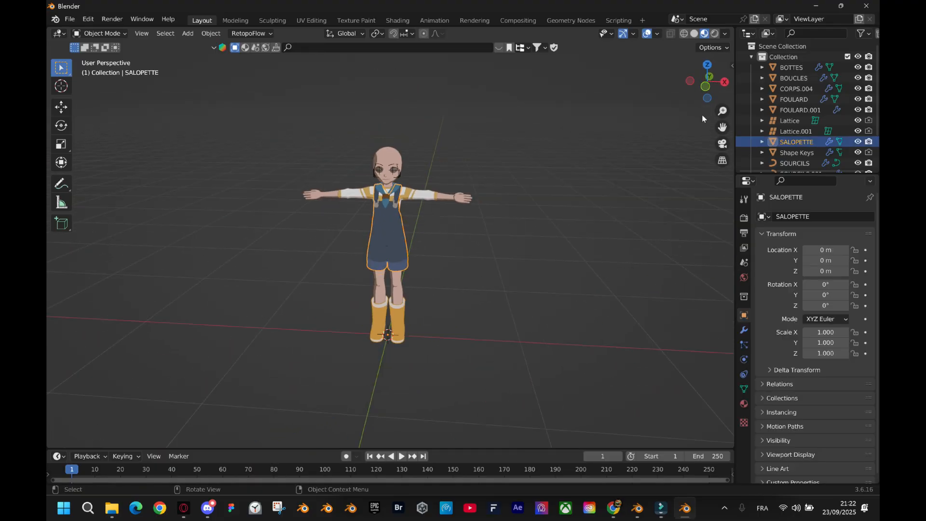
left_click(705, 86)
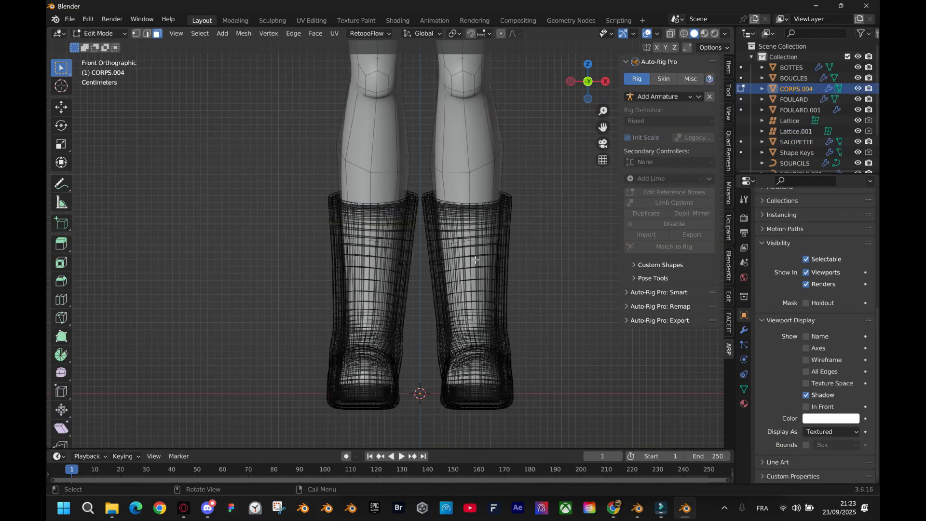
Delete the loop of CORPS.004 faces around both lower legs hidden inside the boots.
left_click(475, 260, "alt")
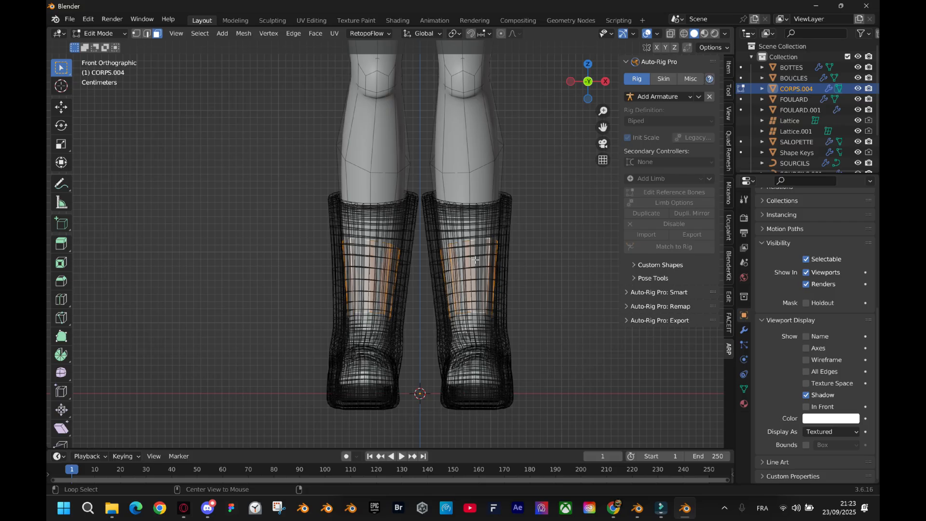
key("x")
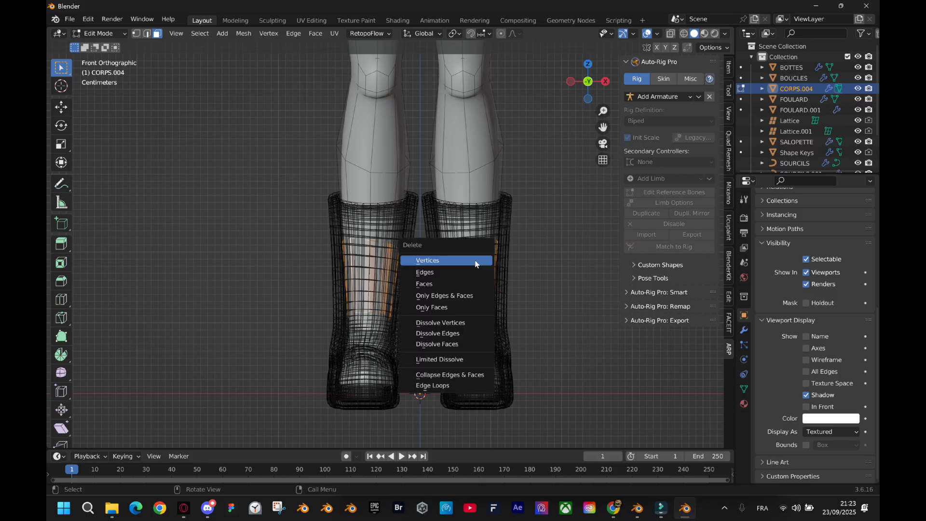
left_click(460, 286)
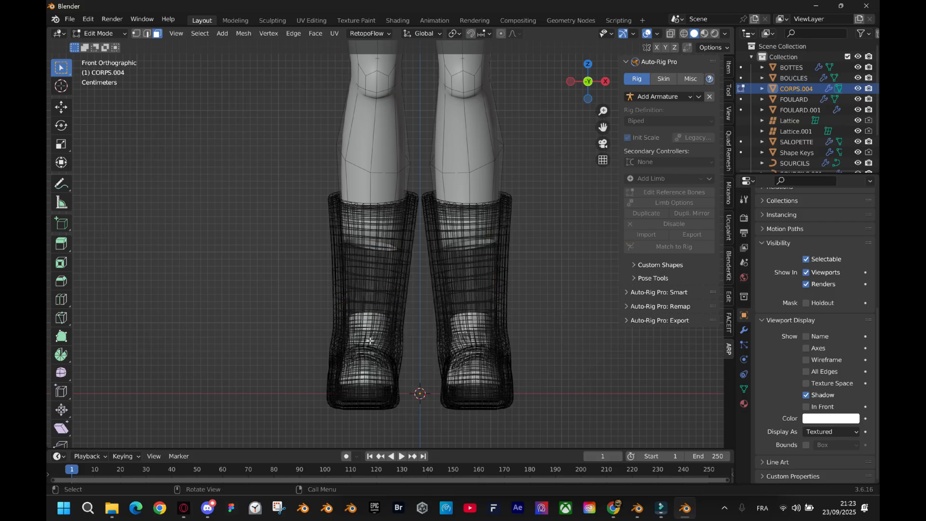
Delete all linked faces of the detached feet inside the boots and return to Object Mode.
key("ctrl+l")
key("x")
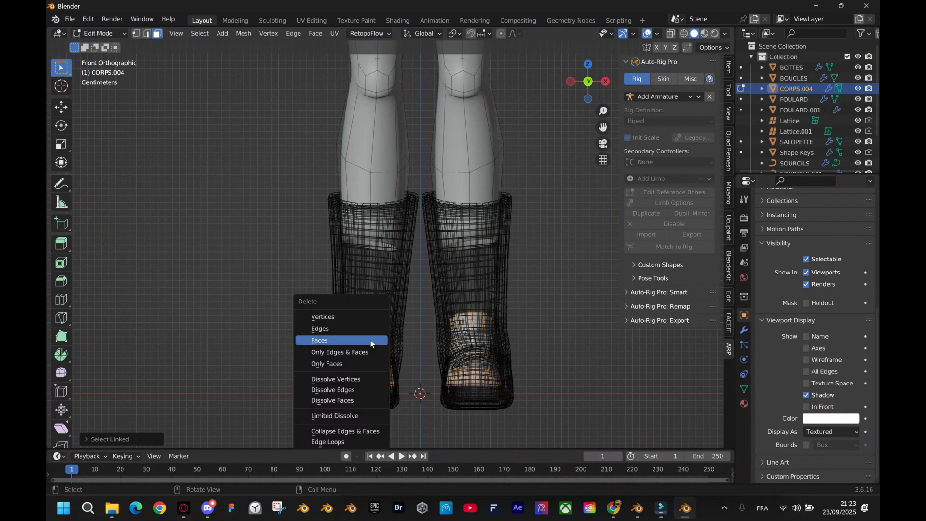
left_click(371, 341)
key("Tab")
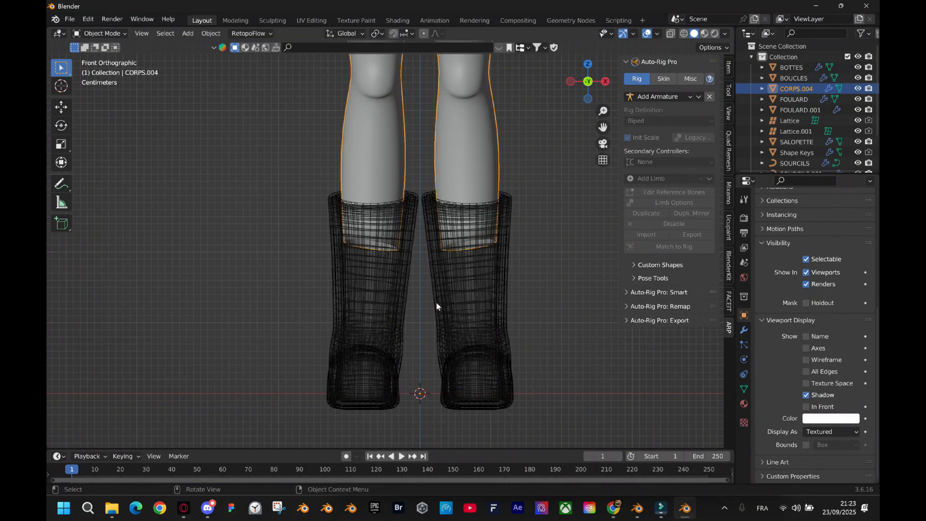
Check the extents of the overalls, T-shirt sleeve and CORPS.004 body by selecting each in turn.
scroll(436, 306, "down", 5)
middle_click_drag(455, 238, 452, 334, "shift")
middle_click_drag(432, 216, 438, 257, "shift")
left_click(437, 251)
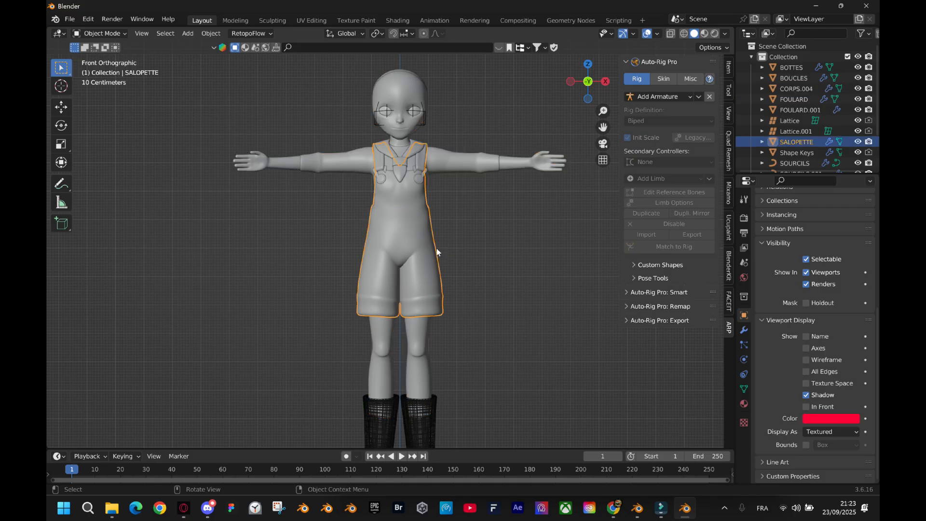
left_click(461, 165)
left_click(435, 242)
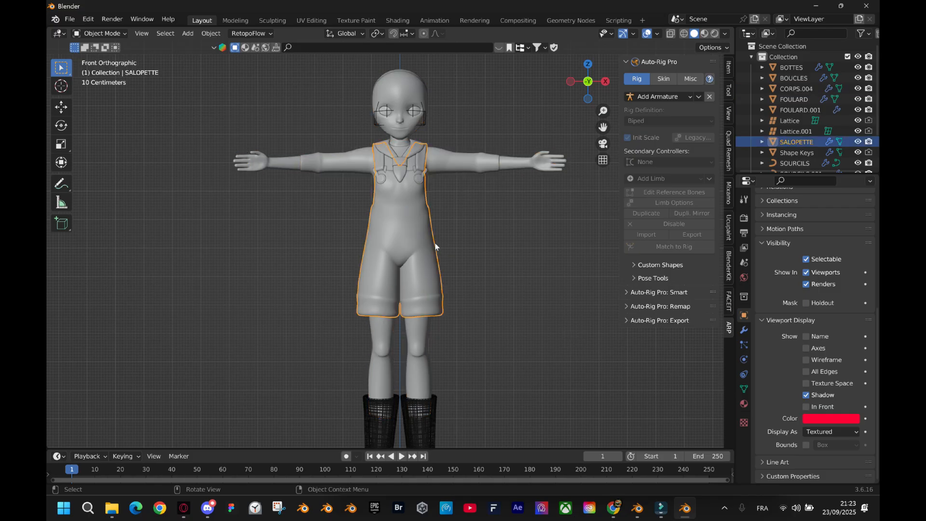
left_click(420, 332)
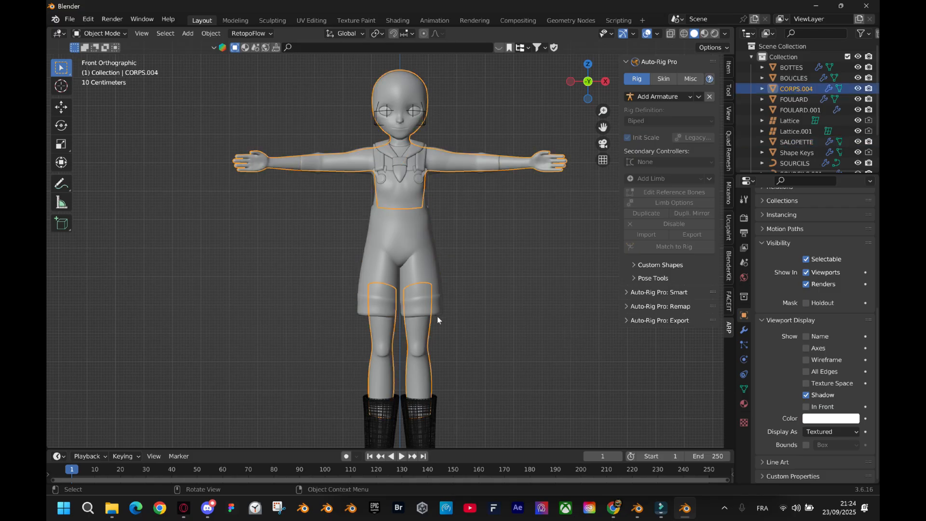